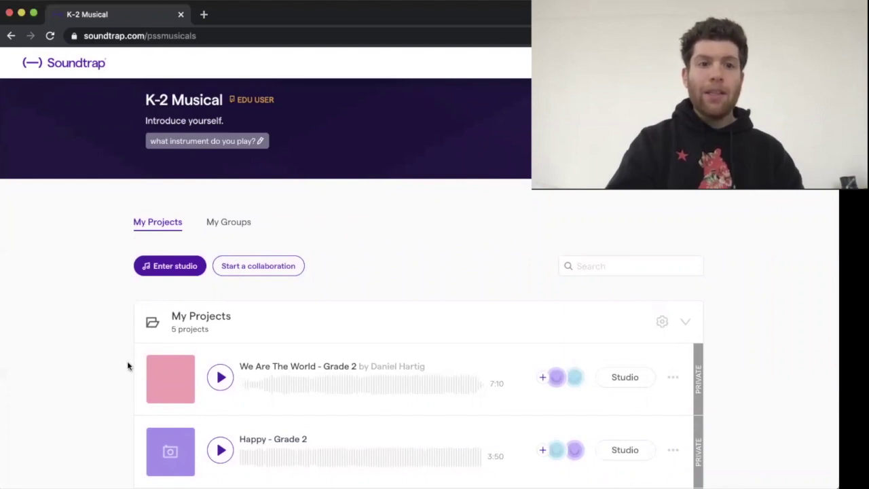
# - Find 'We Are The World - Grade 2' in the project list and open it in Studio
pyautogui.scroll(-3, 127, 366)
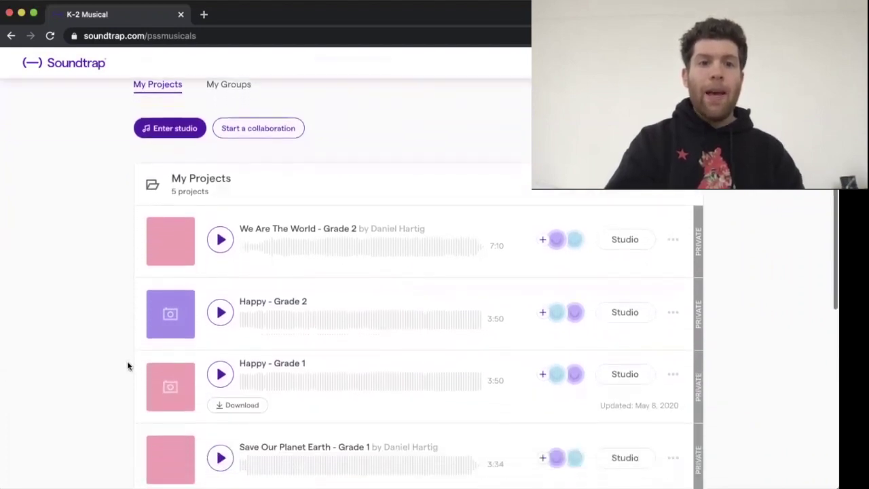
pyautogui.scroll(-2, 127, 366)
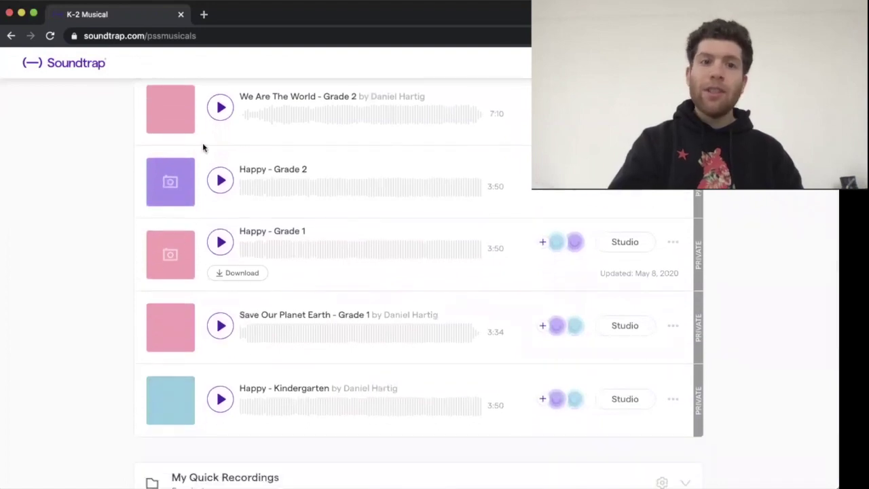
pyautogui.scroll(4, 221, 194)
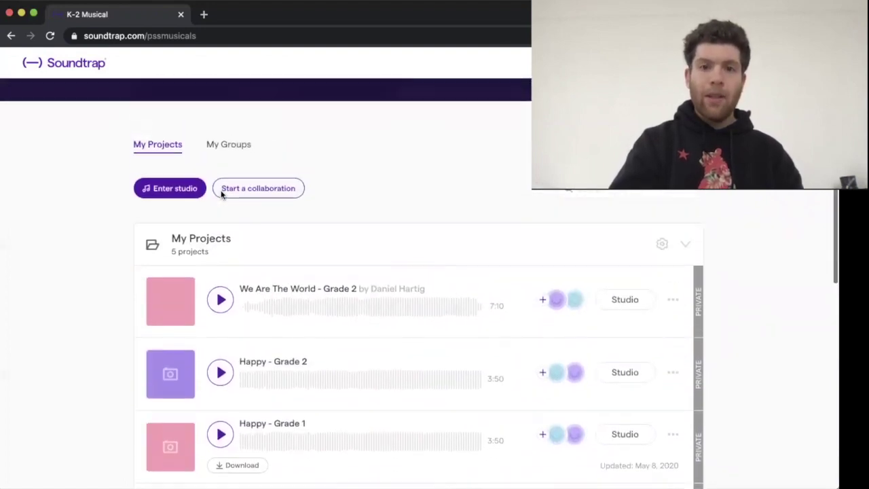
pyautogui.scroll(-2, 221, 195)
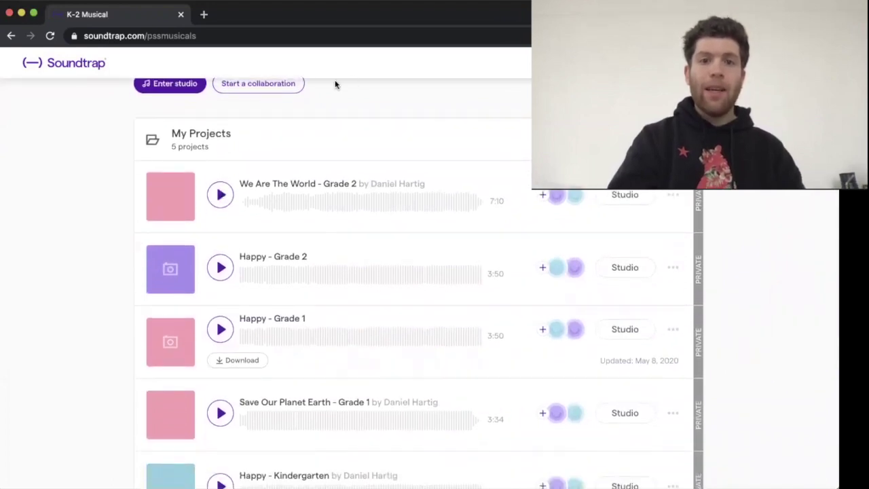
pyautogui.click(625, 195)
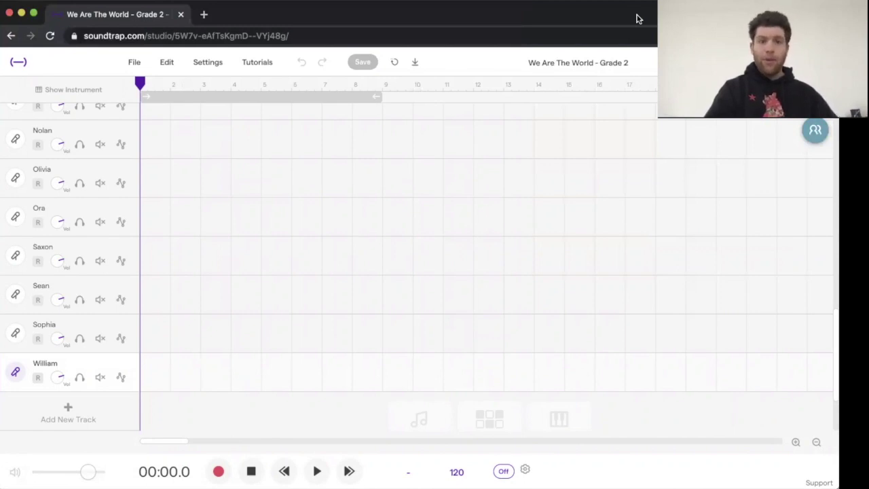
# - Look through the track list and select the *DANIEL DEMO* track
pyautogui.scroll(15, 407, 272)
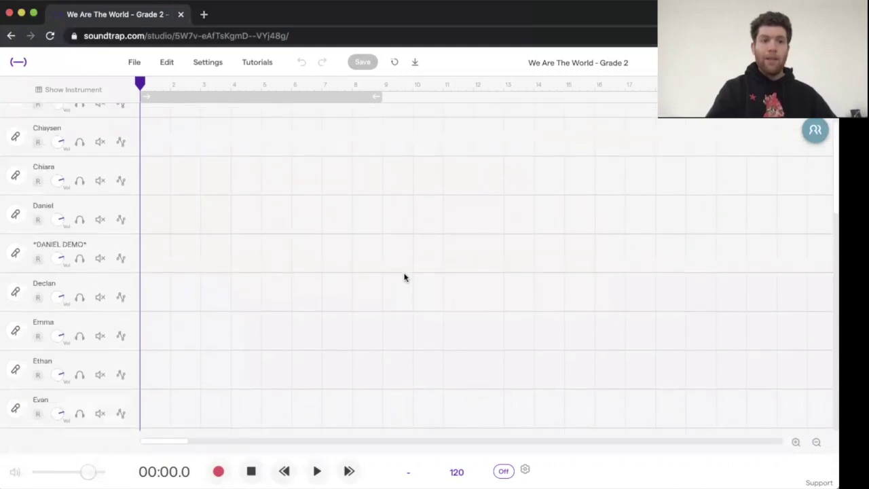
pyautogui.scroll(2, 404, 277)
pyautogui.scroll(-15, 404, 277)
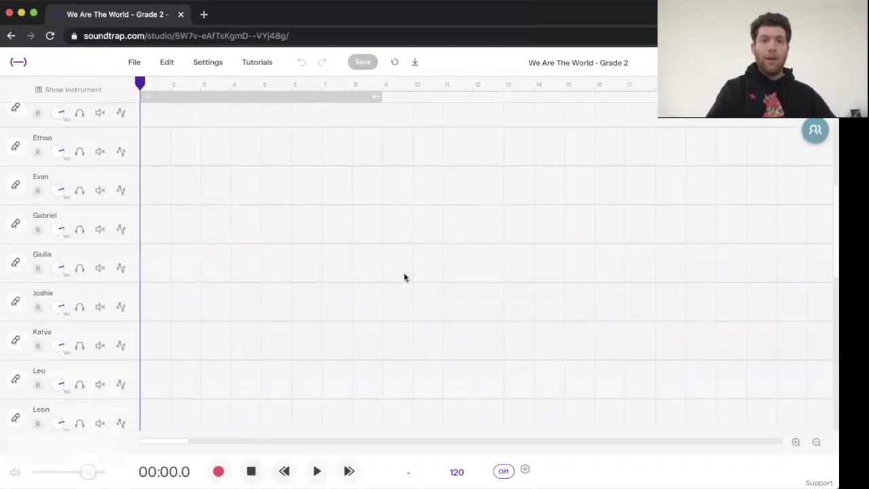
pyautogui.scroll(-3, 404, 277)
pyautogui.scroll(12, 404, 277)
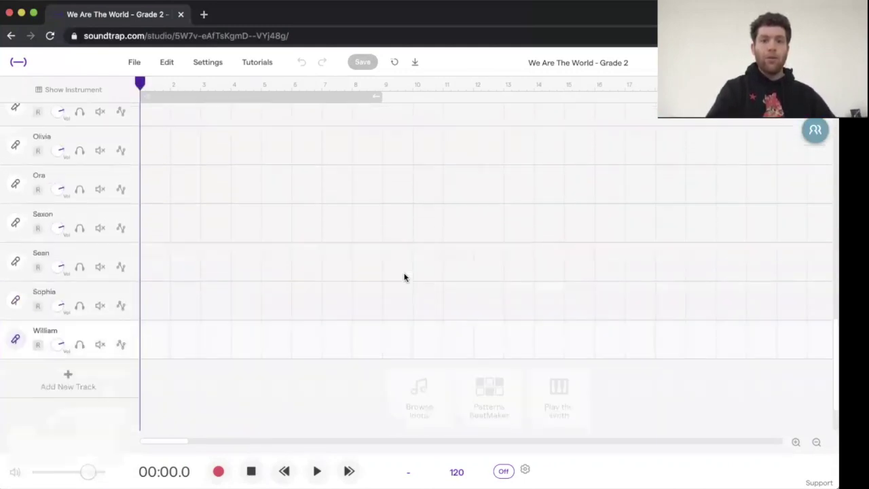
pyautogui.scroll(3, 404, 277)
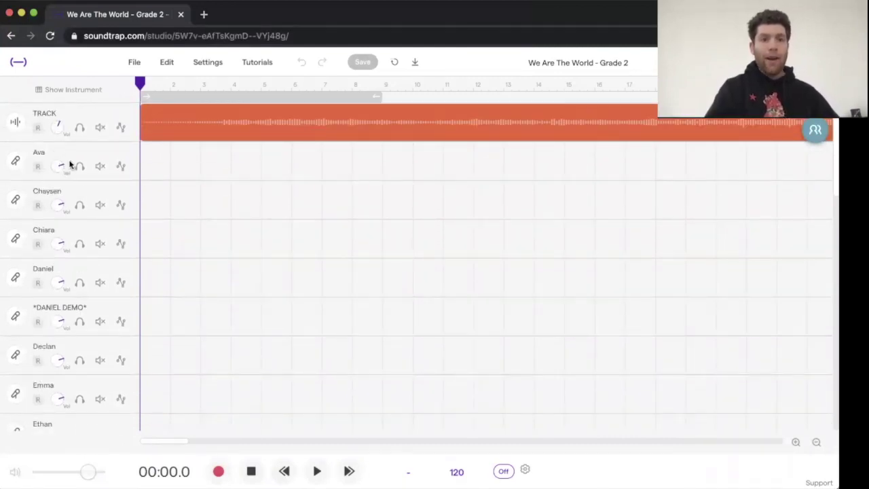
pyautogui.scroll(-3, 79, 258)
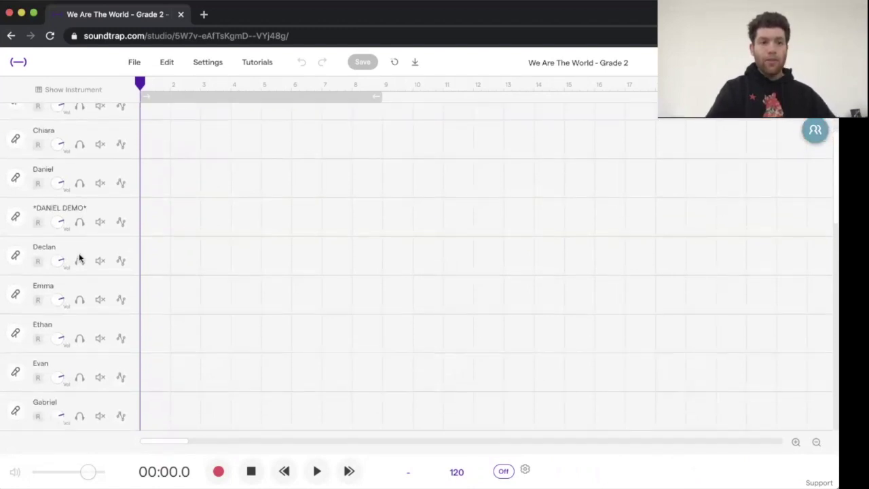
pyautogui.scroll(-2, 79, 257)
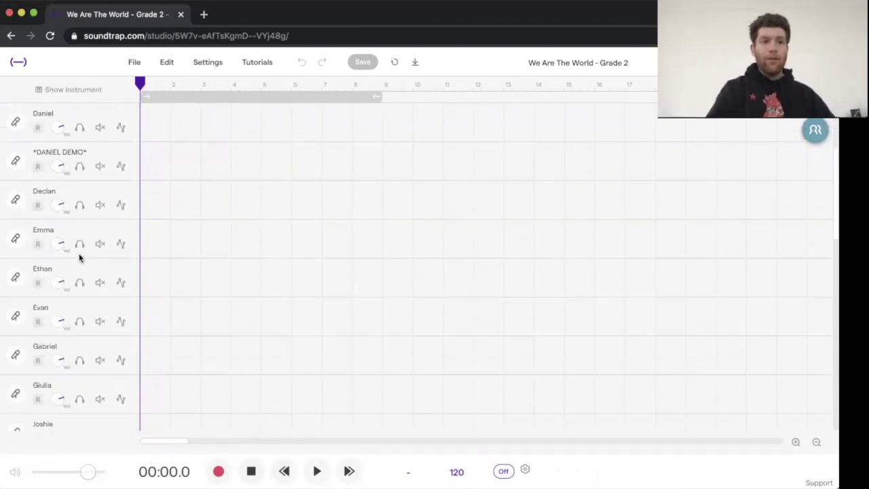
pyautogui.scroll(4, 80, 257)
pyautogui.scroll(-20, 79, 257)
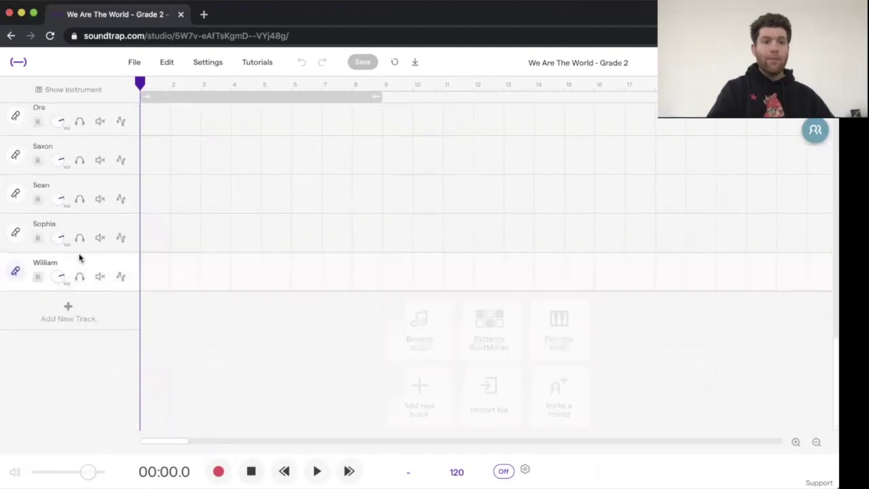
pyautogui.scroll(10, 79, 256)
pyautogui.scroll(10, 80, 257)
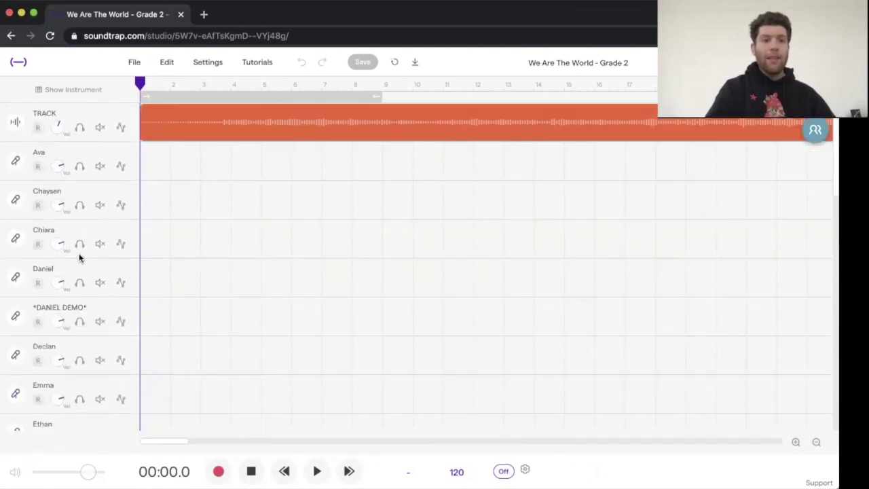
pyautogui.click(60, 308)
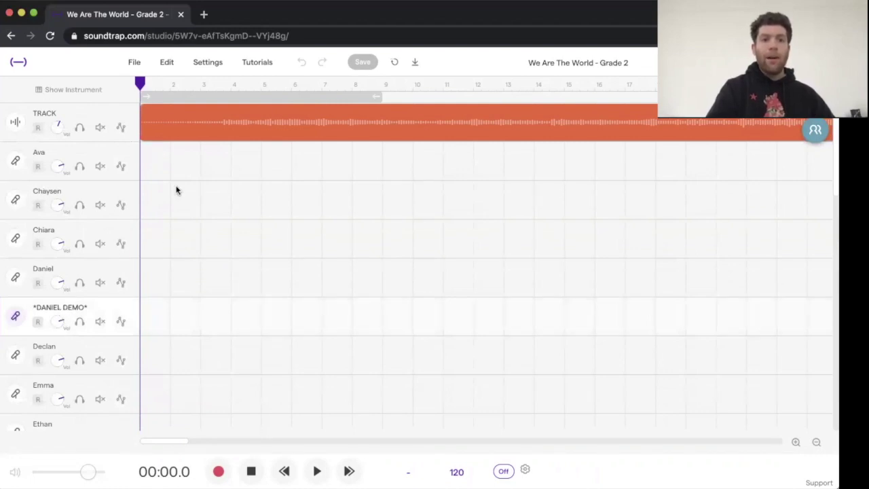
# - Set the playhead to about 6.3 seconds, play from there, and arm *DANIEL DEMO* for recording
pyautogui.click(230, 264)
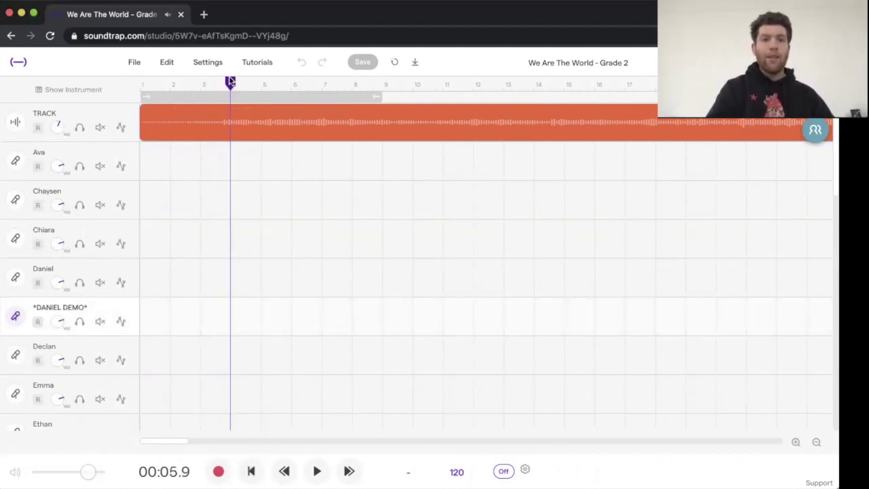
pyautogui.moveTo(230, 83)
pyautogui.mouseDown()
pyautogui.moveTo(314, 83)
pyautogui.moveTo(223, 83)
pyautogui.moveTo(237, 83)
pyautogui.mouseUp()
pyautogui.press('space')
pyautogui.press('space')
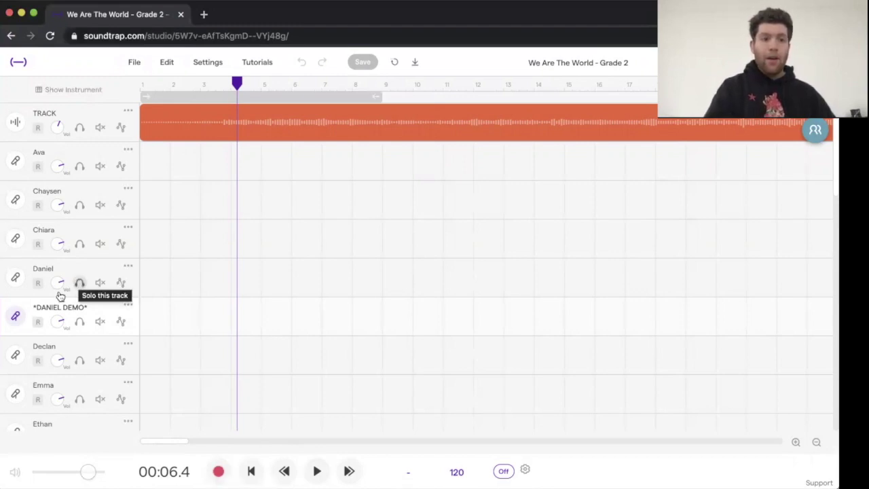
pyautogui.click(38, 321)
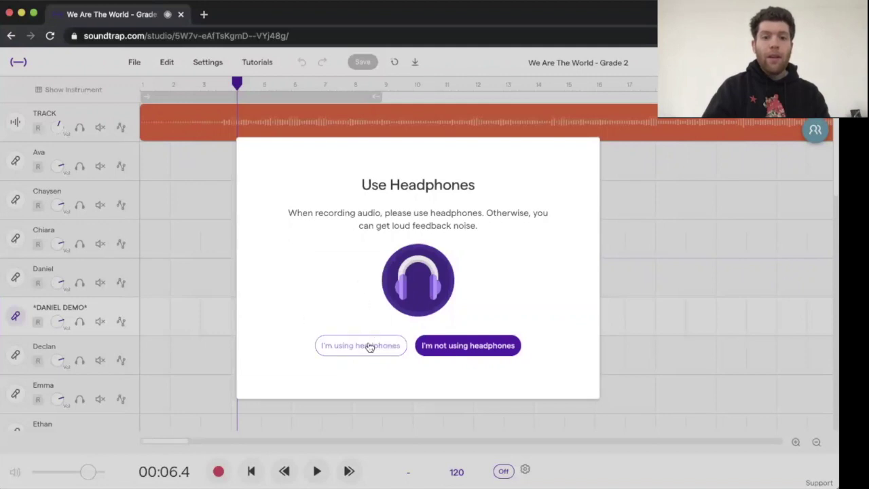
# - Confirm headphones are being used, then bring up the studio settings menu
pyautogui.click(369, 347)
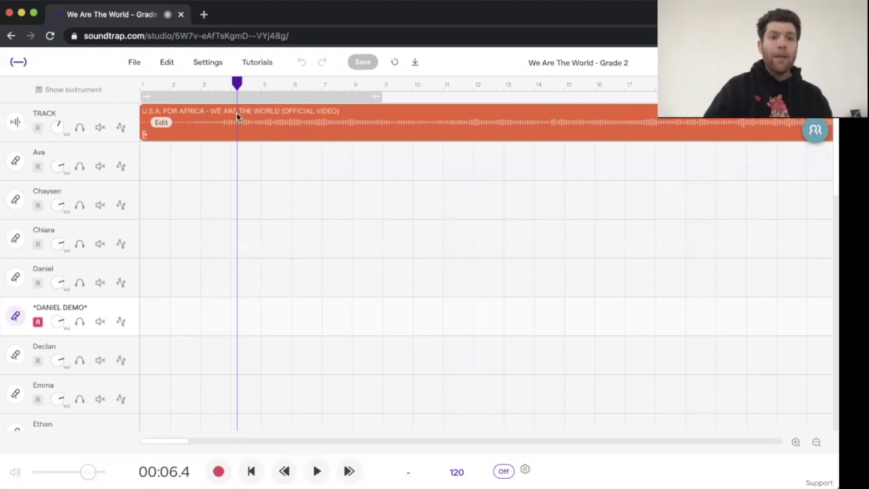
pyautogui.click(214, 62)
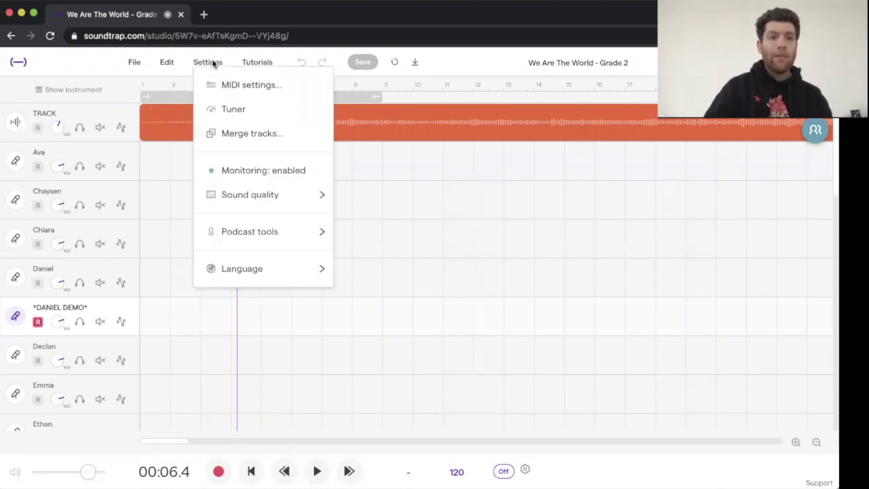
# - Disable input monitoring and bring up the *DANIEL DEMO* voice recording panel
pyautogui.click(239, 172)
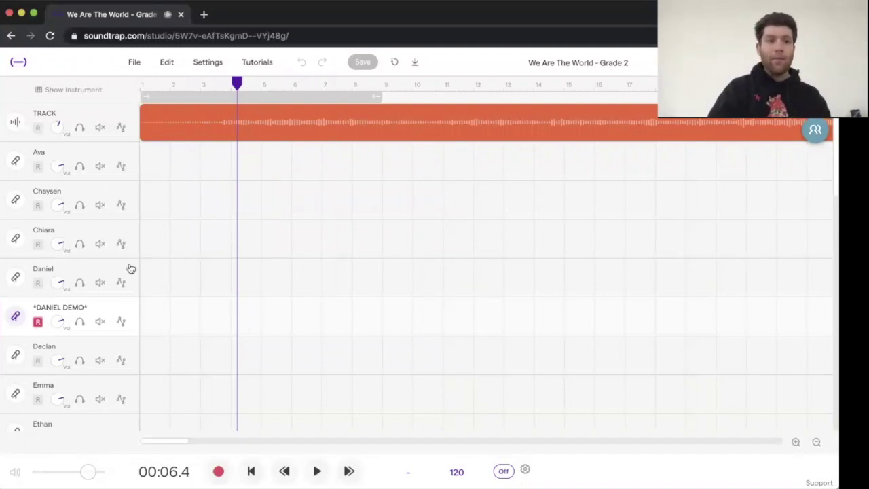
pyautogui.click(16, 316)
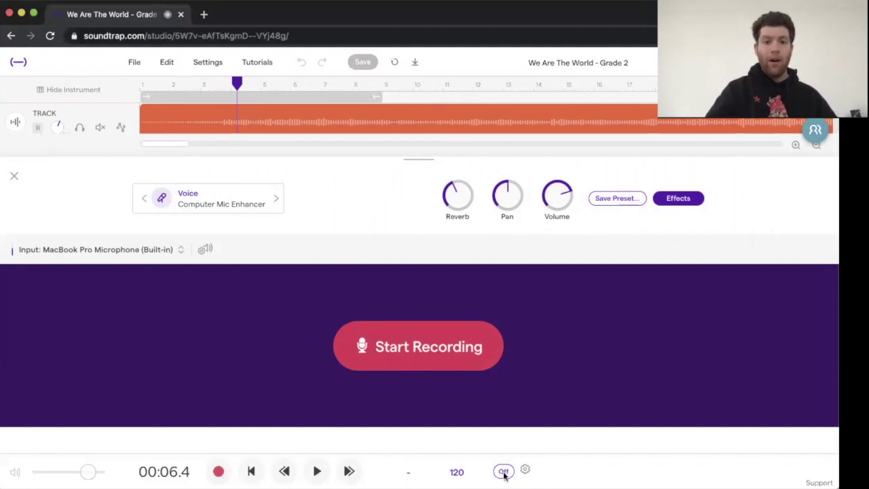
# - Step the playhead back one bar to 00:04.5 and close the recording panel
pyautogui.press('Left')
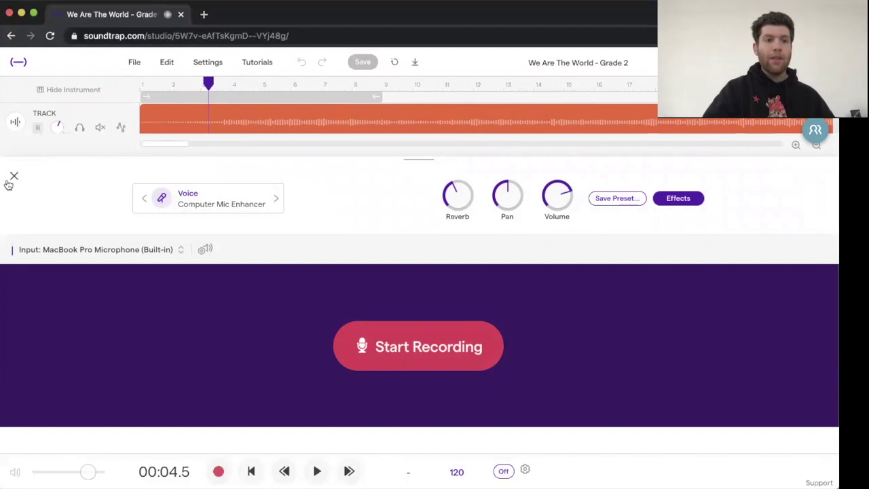
pyautogui.click(13, 177)
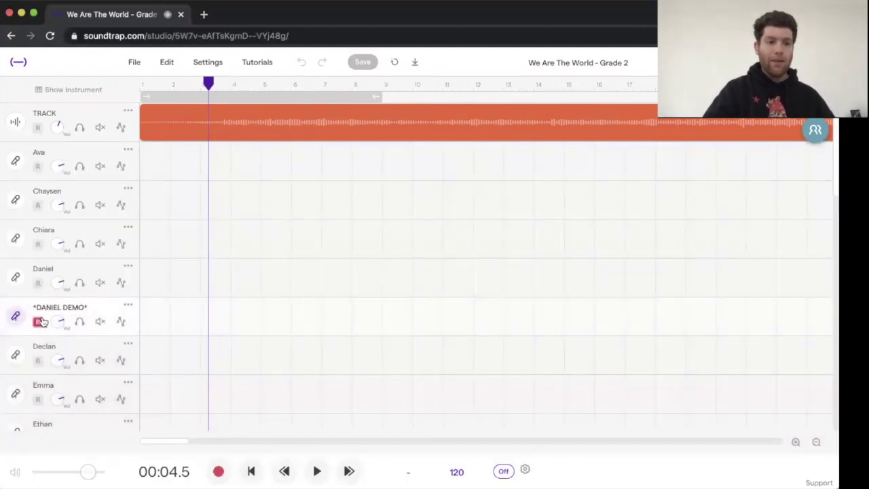
# - Record a vocal take on *DANIEL DEMO*, check it with Solo on then off, and save
pyautogui.click(16, 317)
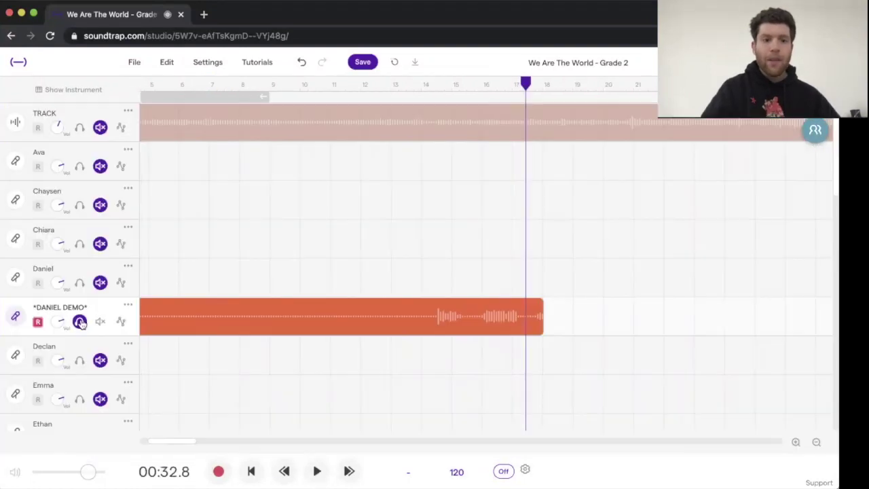
pyautogui.click(79, 322)
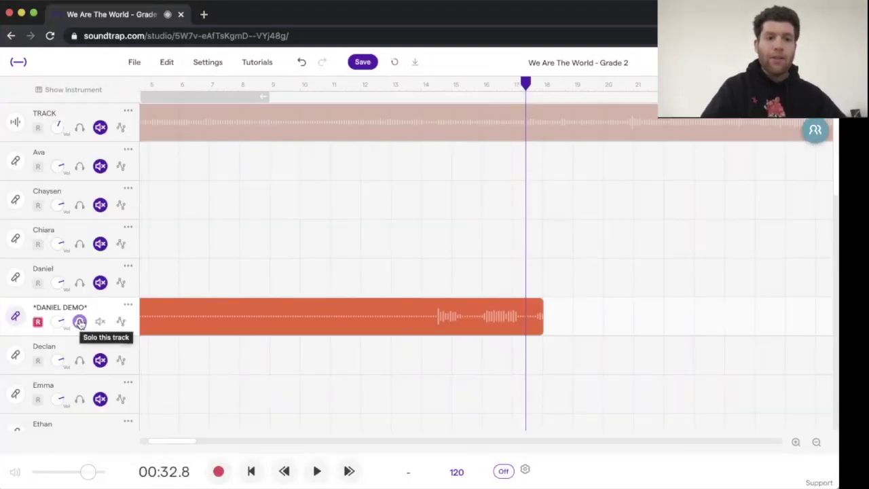
pyautogui.click(79, 322)
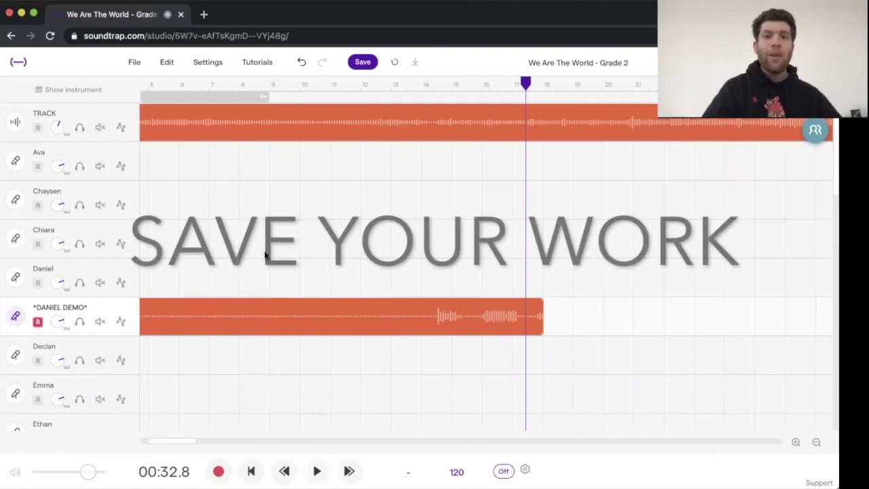
pyautogui.click(358, 63)
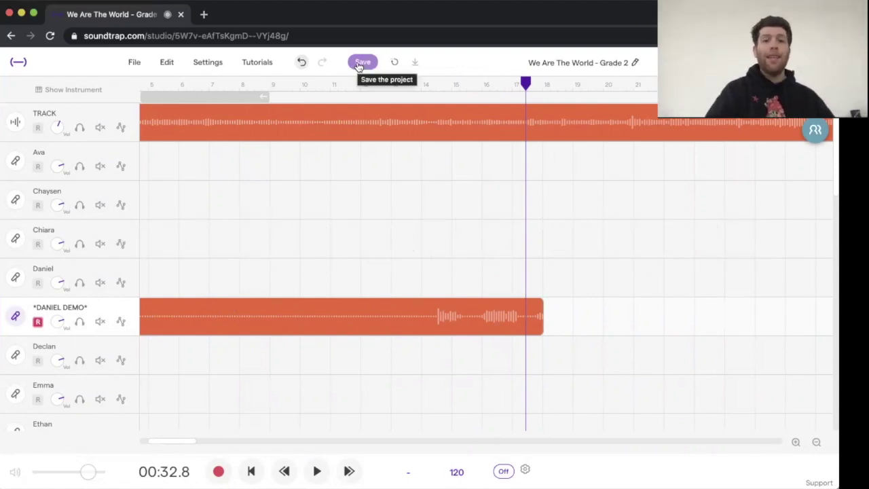